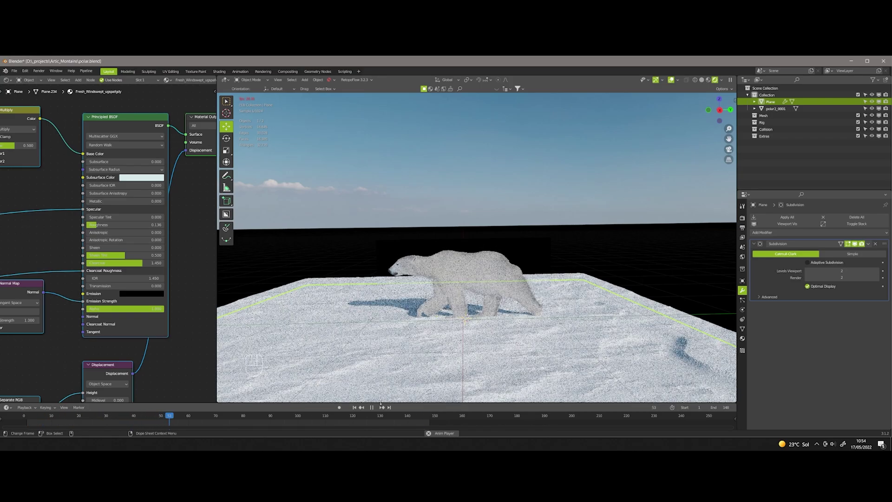
Step: Stop the animation playback and examine the polar bear on the snowy ground from slightly different angles
{"action": "key", "text": "space"}
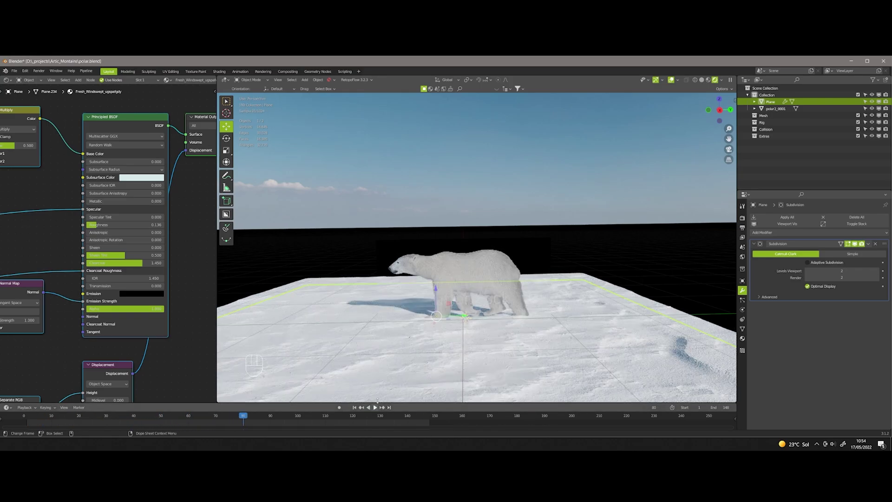
{"action": "mouse_move", "coordinate": [419, 350]}
{"action": "left_mouse_down", "text": "alt"}
{"action": "mouse_move", "coordinate": [390, 348]}
{"action": "mouse_move", "coordinate": [446, 343]}
{"action": "mouse_move", "coordinate": [411, 345]}
{"action": "left_mouse_up", "text": "alt"}
{"action": "left_click", "coordinate": [502, 229]}
{"action": "left_click_drag", "start_coordinate": [488, 243], "coordinate": [514, 245], "text": "alt"}
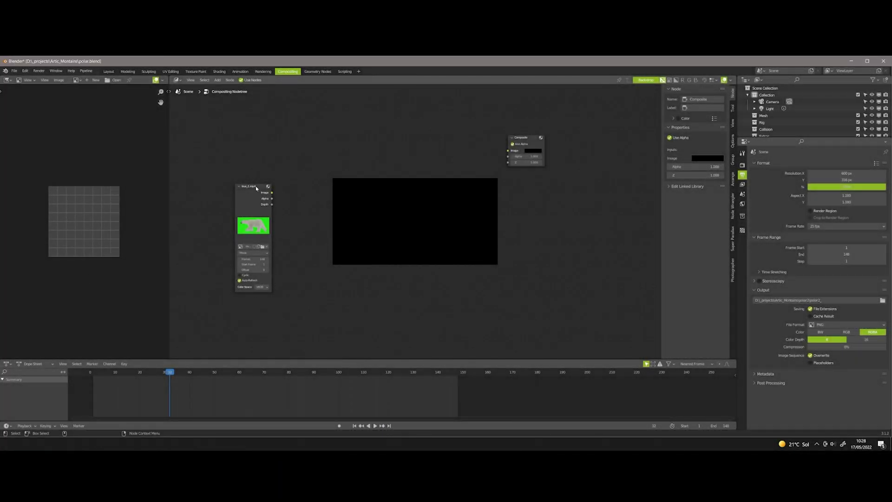
Step: Feed the green-screen bear clip's Image output into the Composite node and into a new Viewer node
{"action": "left_click", "coordinate": [256, 188]}
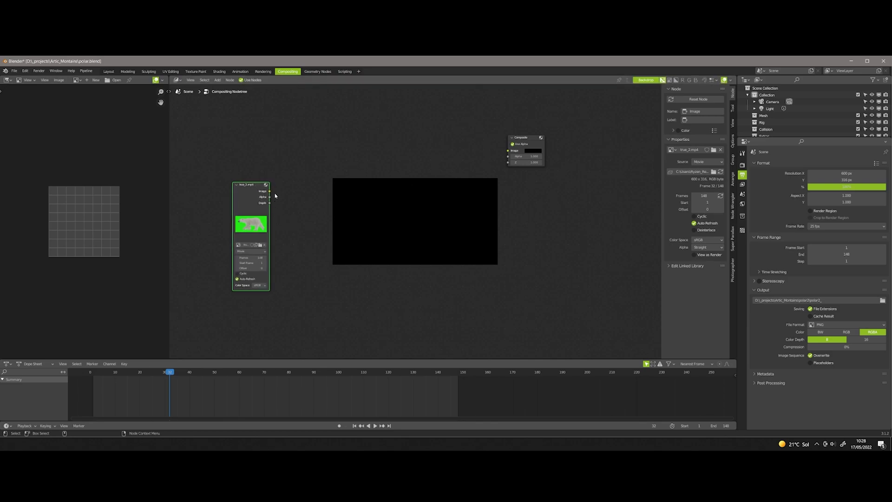
{"action": "left_click_drag", "start_coordinate": [272, 193], "coordinate": [508, 150]}
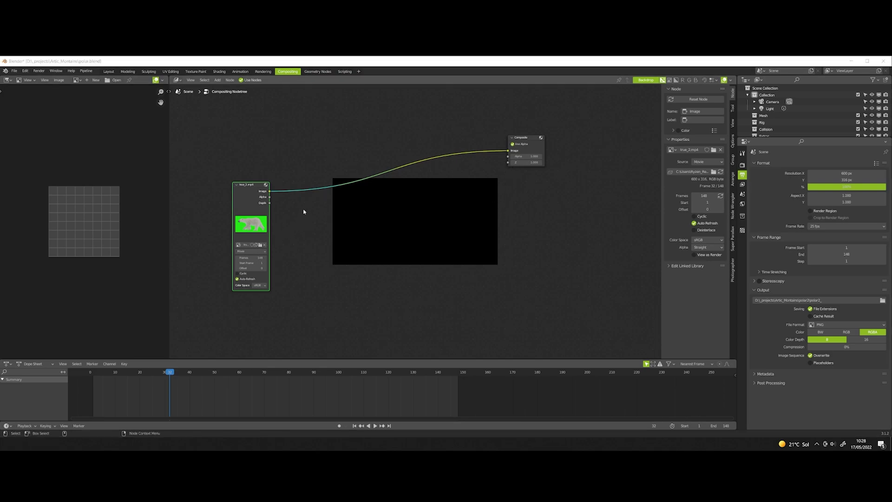
{"action": "left_click", "coordinate": [524, 216]}
{"action": "key", "text": "shift+a"}
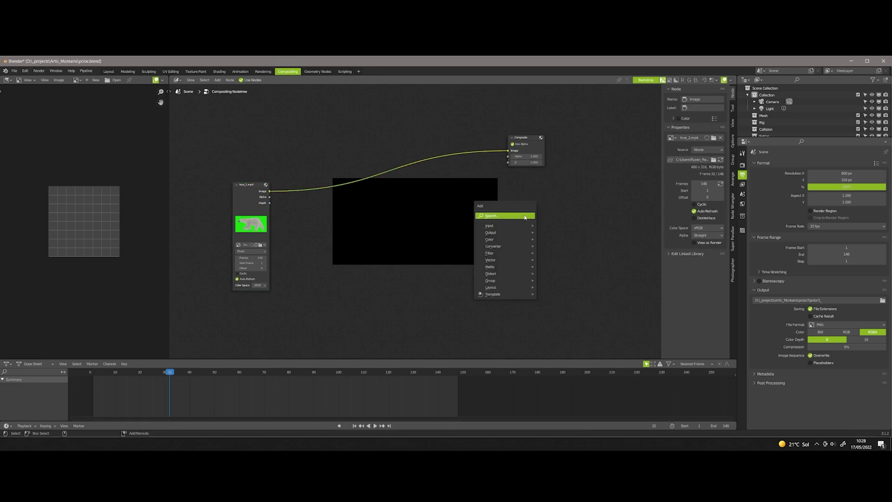
{"action": "left_click", "coordinate": [525, 216]}
{"action": "type", "text": "v"}
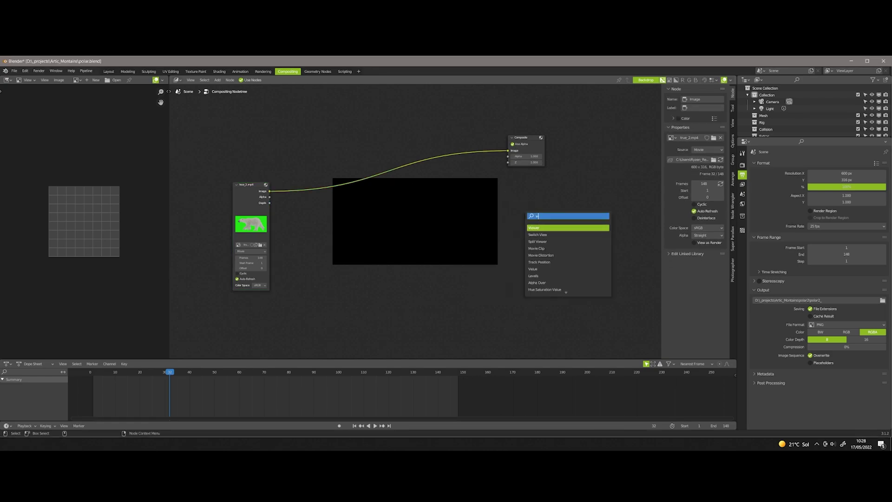
{"action": "key", "text": "Return"}
{"action": "left_click", "coordinate": [508, 214]}
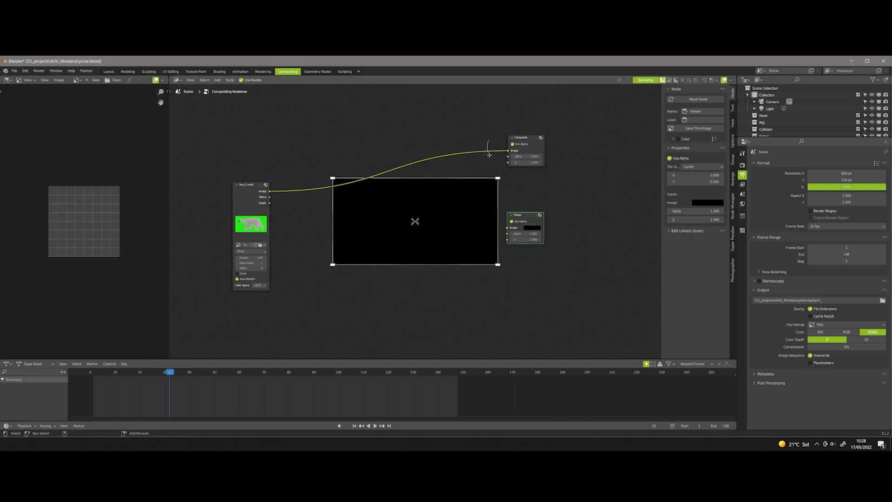
{"action": "right_click_drag", "start_coordinate": [489, 154], "coordinate": [491, 161], "text": "shift"}
{"action": "left_click_drag", "start_coordinate": [488, 151], "coordinate": [507, 215]}
Step: Reposition the bear clip node and insert a Keying node on its link to the Composite and Viewer nodes
{"action": "left_click_drag", "start_coordinate": [256, 186], "coordinate": [254, 158]}
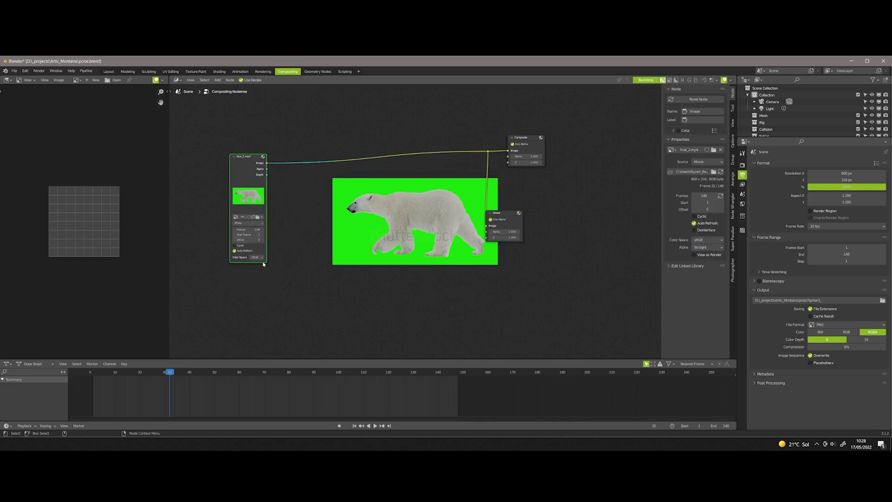
{"action": "key", "text": "shift+a"}
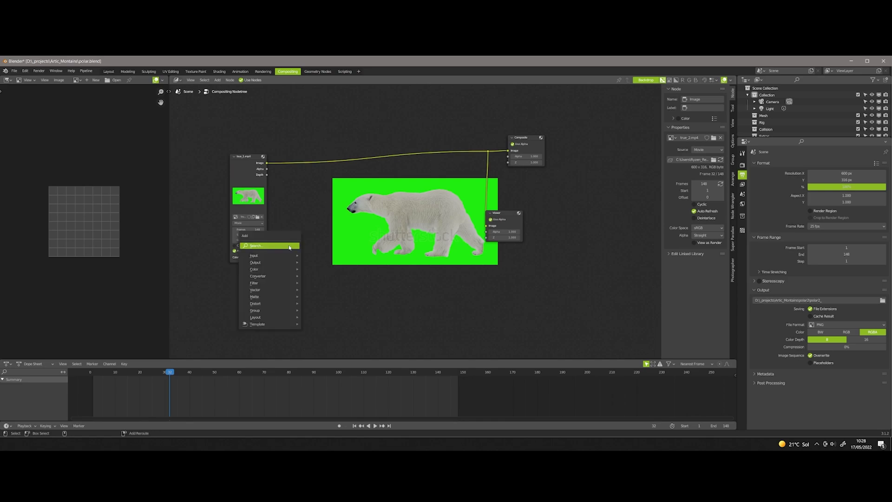
{"action": "left_click", "coordinate": [289, 248]}
{"action": "type", "text": "key"}
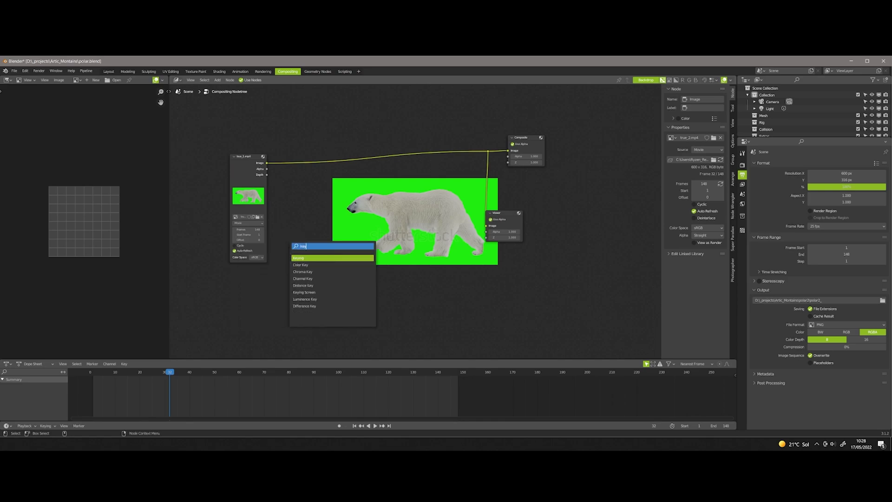
{"action": "left_click", "coordinate": [309, 257]}
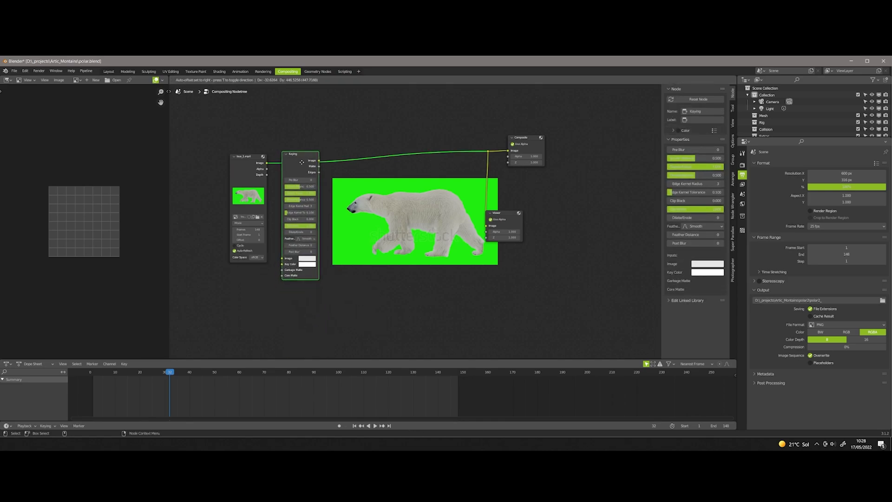
{"action": "left_click", "coordinate": [308, 205]}
Step: Set the Keying node's key color by sampling the green background in the backdrop image
{"action": "left_click", "coordinate": [313, 264]}
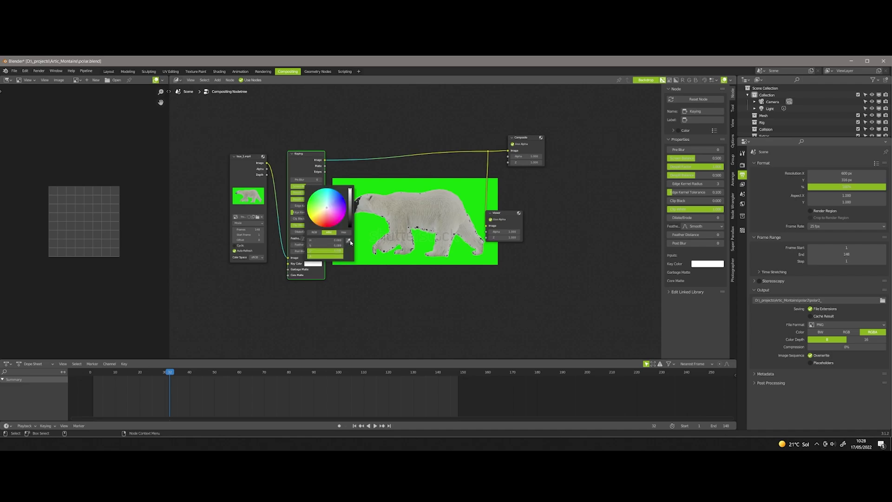
{"action": "left_click", "coordinate": [349, 241]}
{"action": "left_click", "coordinate": [365, 234]}
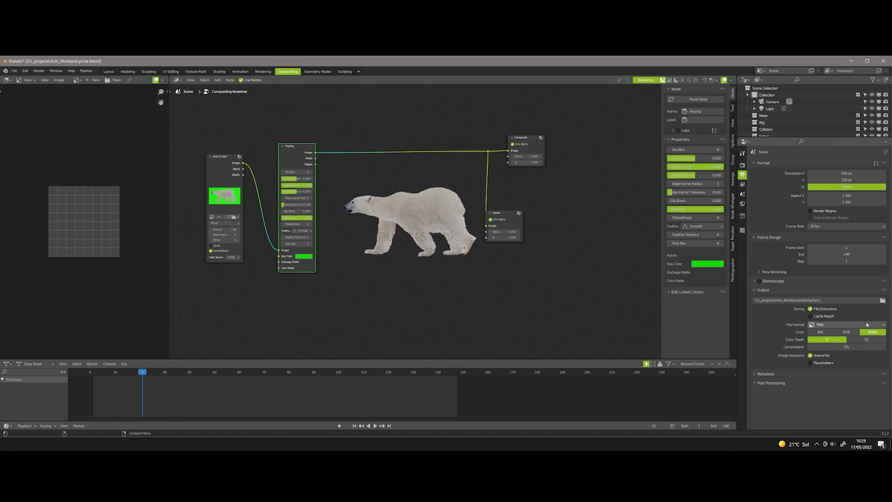
Step: Render the keyed bear clip as an animation to the PNG output sequence
{"action": "left_click", "coordinate": [39, 71]}
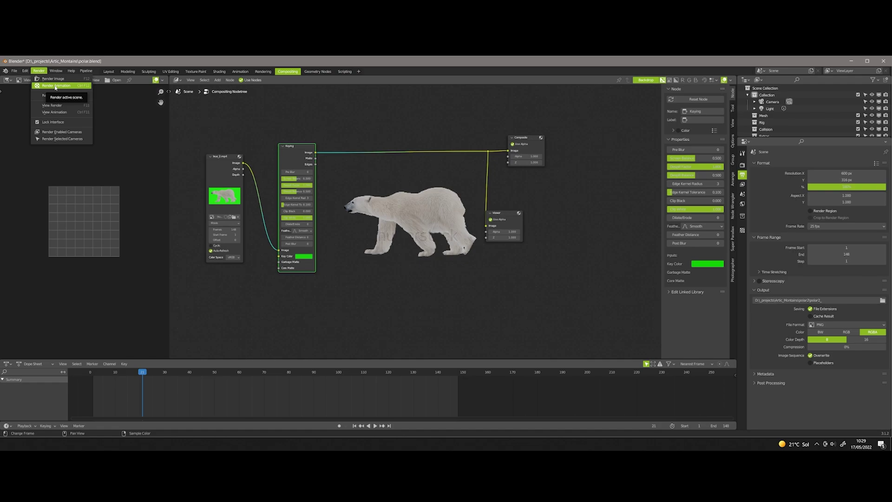
{"action": "left_click", "coordinate": [51, 87]}
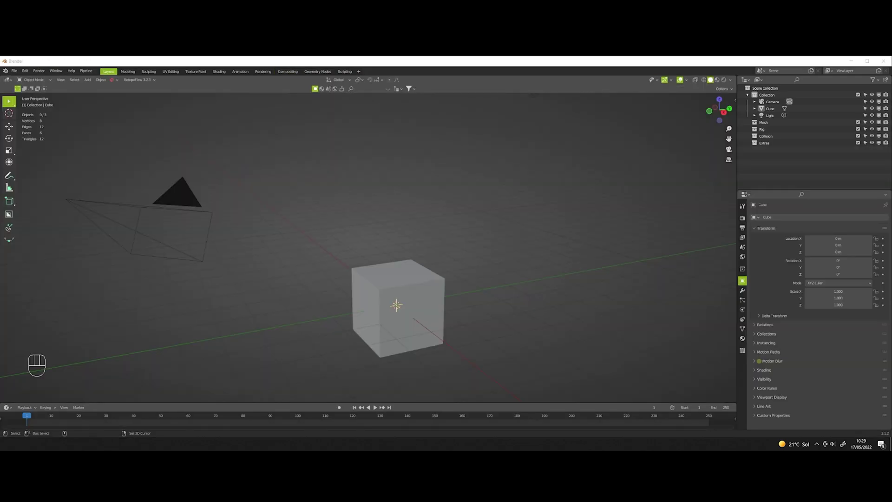
Step: Delete the default cube, camera and light from the new scene
{"action": "left_click", "coordinate": [377, 303]}
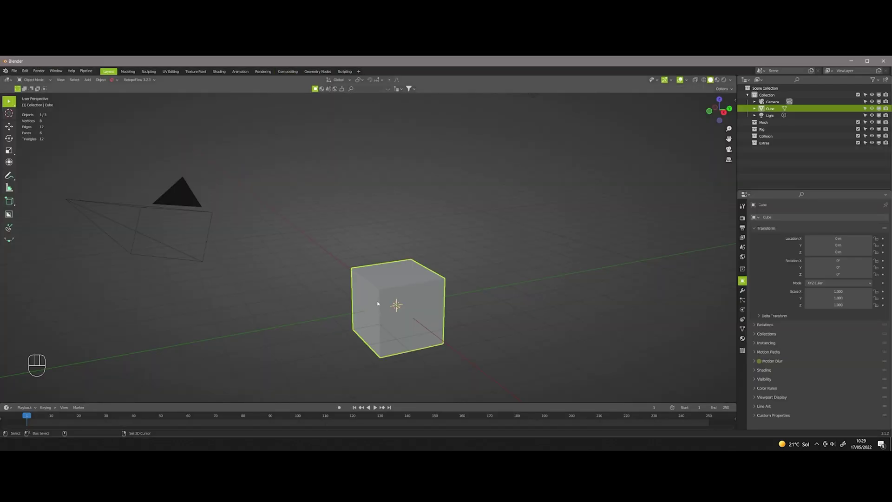
{"action": "key", "text": "Delete"}
{"action": "scroll", "coordinate": [316, 281], "scroll_direction": "down", "scroll_amount": 3}
{"action": "left_click_drag", "start_coordinate": [276, 300], "coordinate": [478, 151]}
{"action": "key", "text": "Delete"}
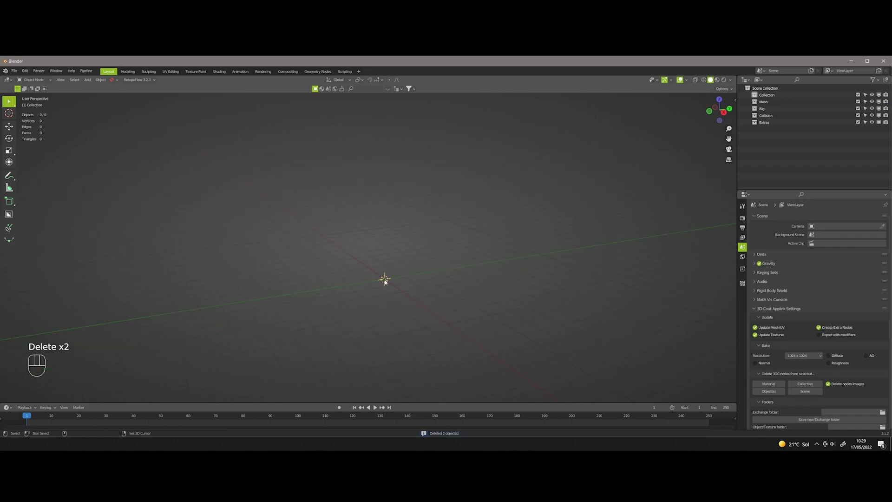
Step: Add a mesh plane at the origin and scale it up uniformly to about 2.8 as the ground
{"action": "key", "text": "shift+a"}
{"action": "left_click", "coordinate": [408, 280]}
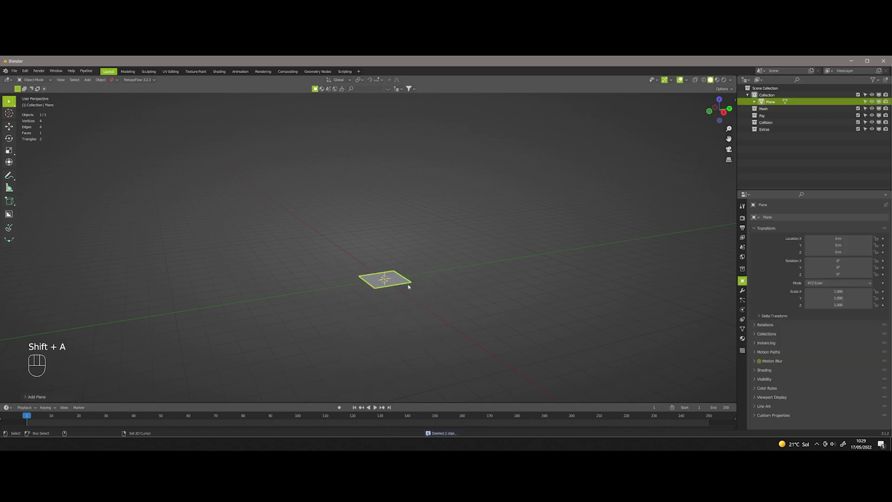
{"action": "key", "text": "r"}
{"action": "left_click_drag", "start_coordinate": [395, 275], "coordinate": [415, 267]}
{"action": "key", "text": "w"}
{"action": "left_click", "coordinate": [466, 263]}
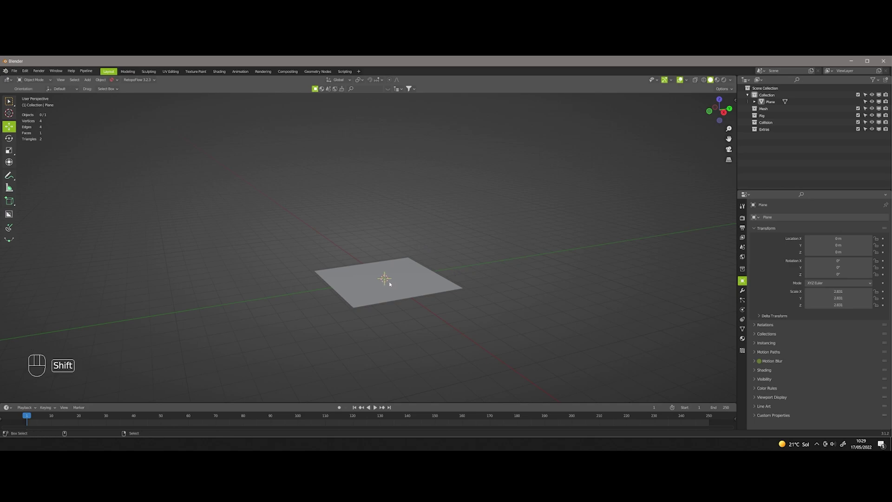
Step: Import polar2_0001.png from the polar2 folder as an image plane
{"action": "key", "text": "shift+a"}
{"action": "mouse_move", "coordinate": [371, 355]}
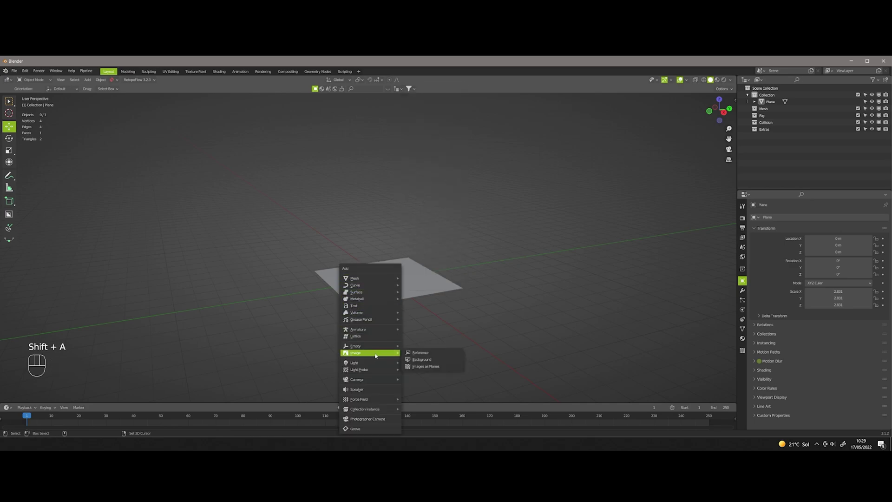
{"action": "left_click", "coordinate": [437, 367]}
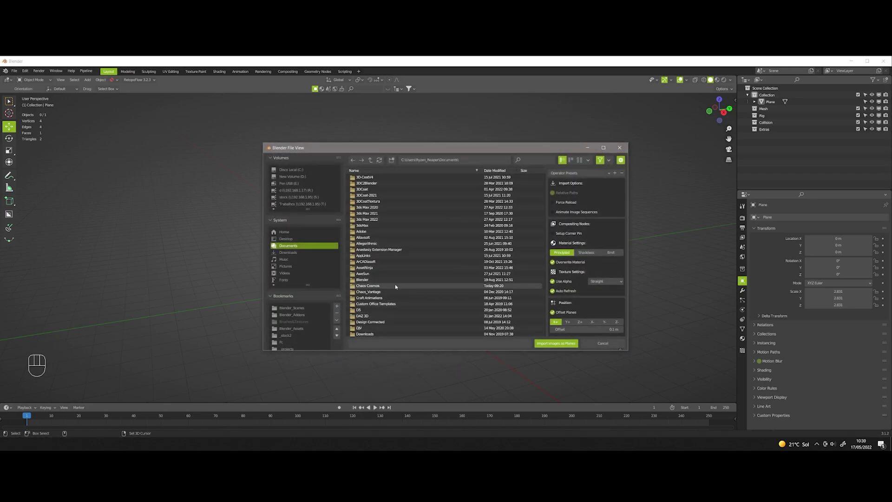
{"action": "scroll", "coordinate": [301, 330], "scroll_direction": "down", "scroll_amount": 3}
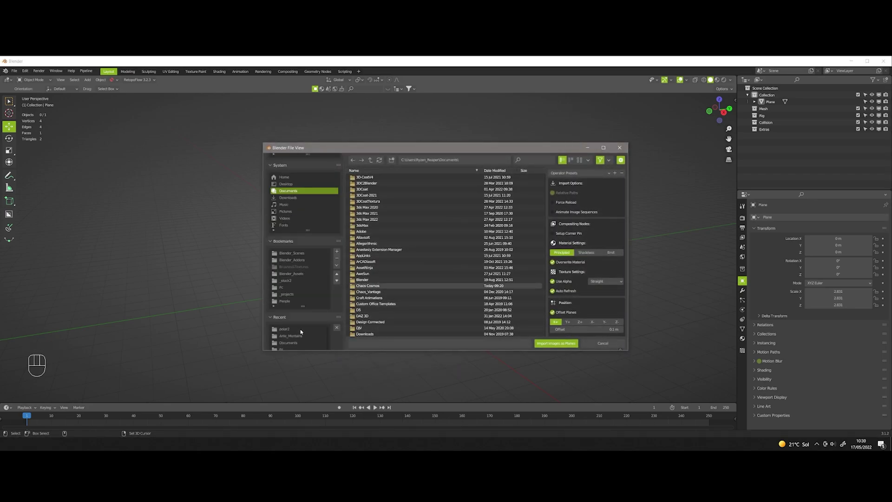
{"action": "left_click", "coordinate": [286, 329]}
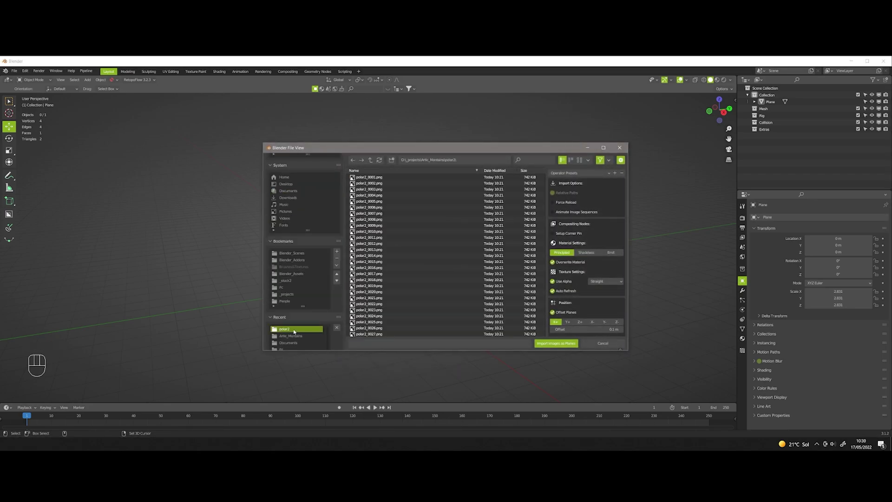
{"action": "left_click", "coordinate": [371, 178]}
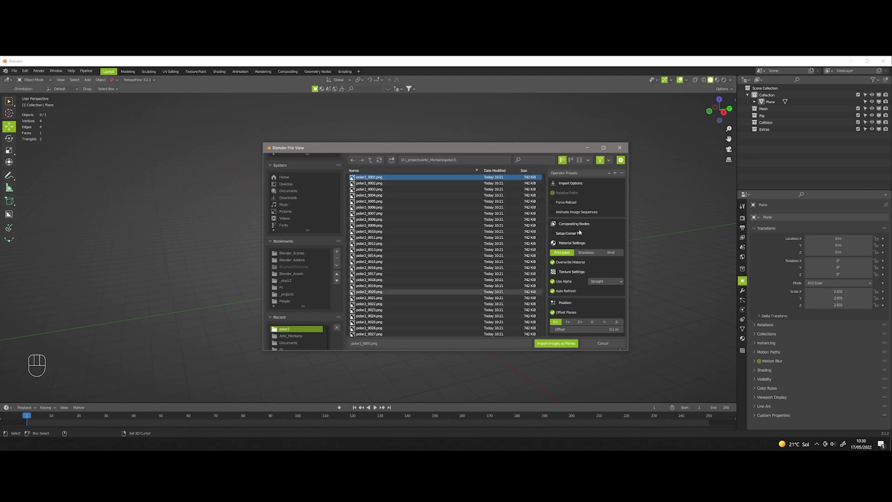
{"action": "left_click", "coordinate": [558, 344]}
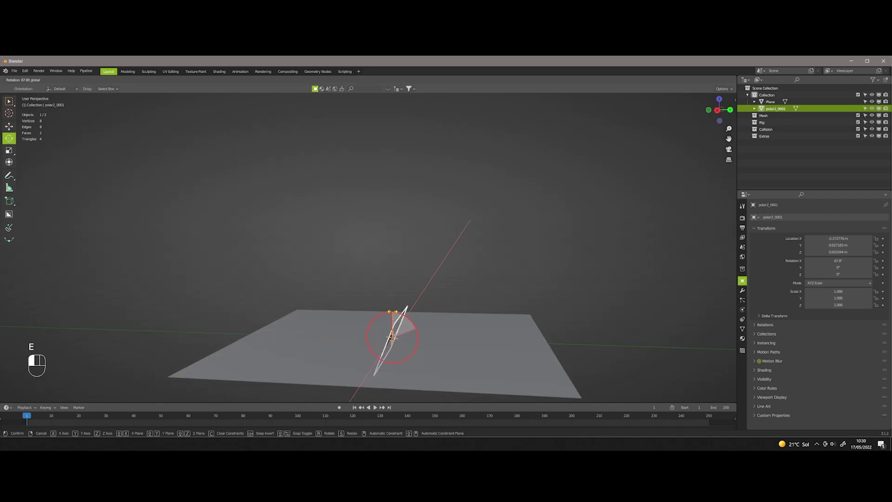
Step: Undo the last rotation, then stand the bear image plane upright with its paws resting on the ground plane
{"action": "key", "text": "ctrl+z"}
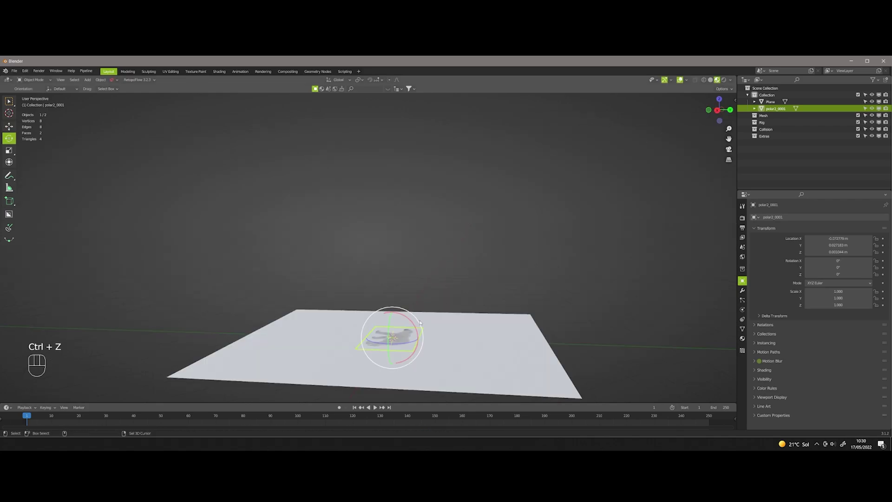
{"action": "left_click_drag", "start_coordinate": [393, 313], "coordinate": [374, 308]}
{"action": "mouse_move", "coordinate": [382, 287]}
{"action": "left_mouse_down", "text": "alt"}
{"action": "mouse_move", "coordinate": [411, 284]}
{"action": "mouse_move", "coordinate": [389, 276]}
{"action": "left_mouse_up", "text": "alt"}
{"action": "left_click_drag", "start_coordinate": [402, 309], "coordinate": [408, 313], "text": "ctrl"}
{"action": "left_click_drag", "start_coordinate": [408, 302], "coordinate": [437, 317], "text": "alt"}
{"action": "key", "text": "w"}
{"action": "key", "text": "e"}
{"action": "key", "text": "w"}
{"action": "scroll", "coordinate": [478, 338], "scroll_direction": "up", "scroll_amount": 1}
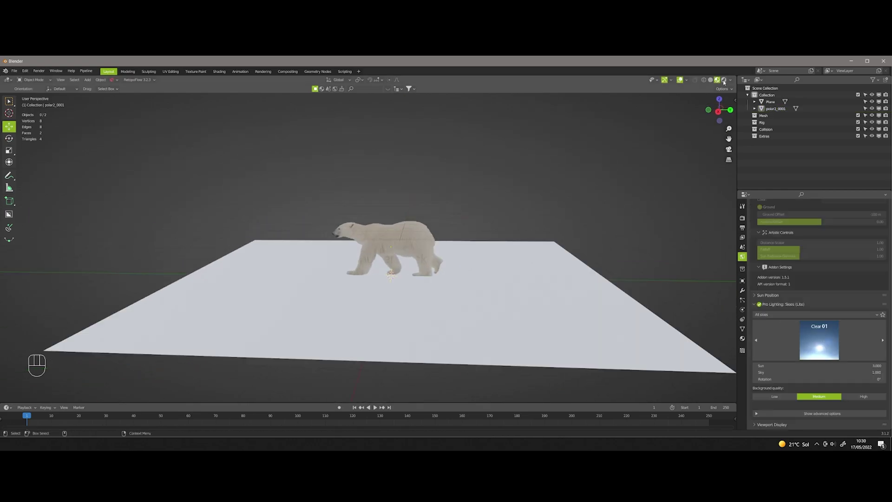
Step: Switch the viewport to rendered shading to show the bear and ground under the sky lighting
{"action": "left_click", "coordinate": [724, 79]}
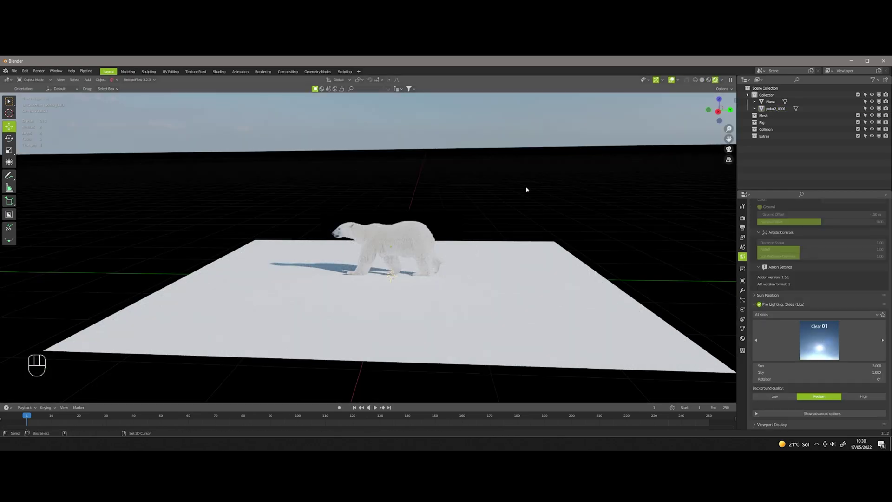
{"action": "left_click_drag", "start_coordinate": [527, 189], "coordinate": [492, 189], "text": "alt"}
Step: Open the Viewport Display settings of the bear image plane's material
{"action": "left_click", "coordinate": [742, 339]}
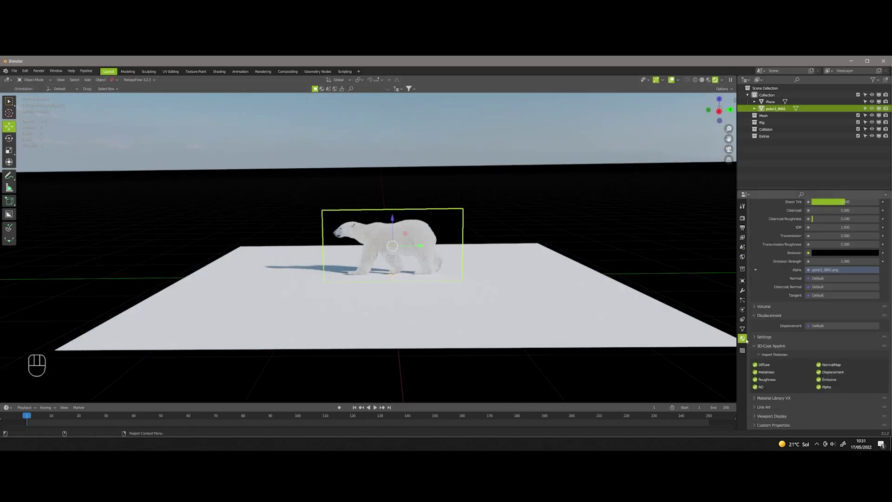
{"action": "left_click", "coordinate": [772, 416]}
{"action": "scroll", "coordinate": [833, 361], "scroll_direction": "down", "scroll_amount": 5}
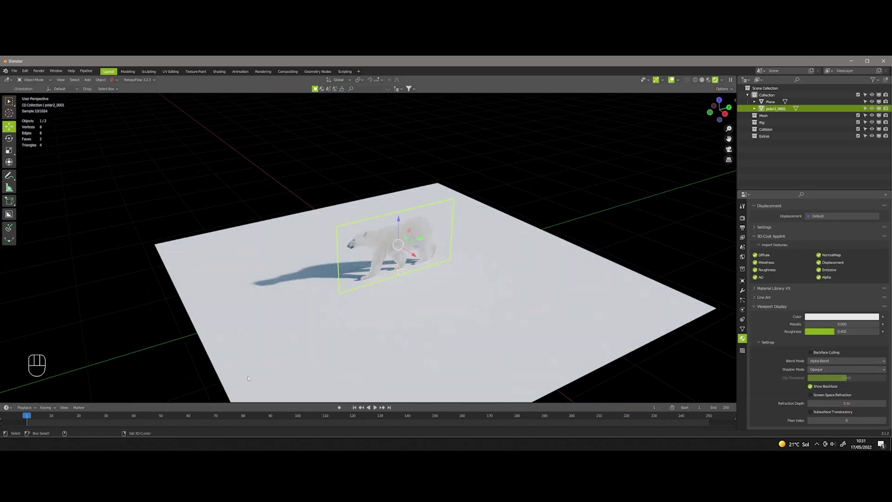
Step: Scrub the timeline to frame 14 and check whether the bear image animates
{"action": "left_click", "coordinate": [44, 416]}
{"action": "mouse_move", "coordinate": [45, 416]}
{"action": "left_mouse_down"}
{"action": "mouse_move", "coordinate": [100, 416]}
{"action": "mouse_move", "coordinate": [35, 416]}
{"action": "mouse_move", "coordinate": [62, 416]}
{"action": "left_mouse_up"}
{"action": "left_click_drag", "start_coordinate": [165, 312], "coordinate": [140, 300], "text": "alt"}
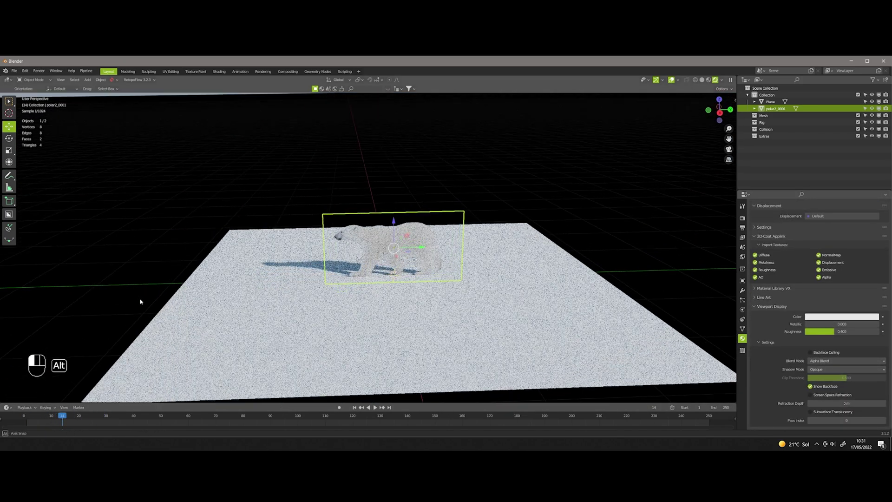
Step: Split the 3D viewport vertically and turn the new area into a Shader Editor with its sidebar hidden
{"action": "left_click_drag", "start_coordinate": [2, 75], "coordinate": [147, 82]}
{"action": "left_click", "coordinate": [7, 80]}
{"action": "left_click", "coordinate": [24, 98]}
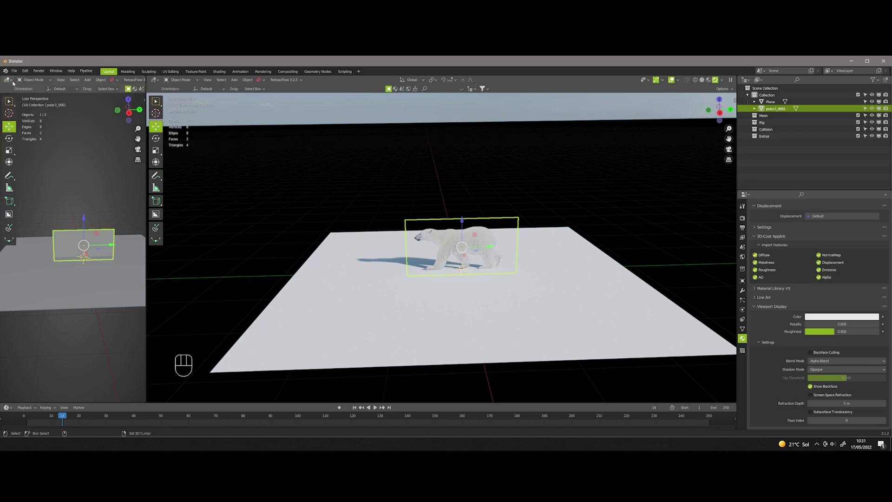
{"action": "left_click", "coordinate": [11, 81]}
{"action": "left_click", "coordinate": [28, 128]}
{"action": "key", "text": "n"}
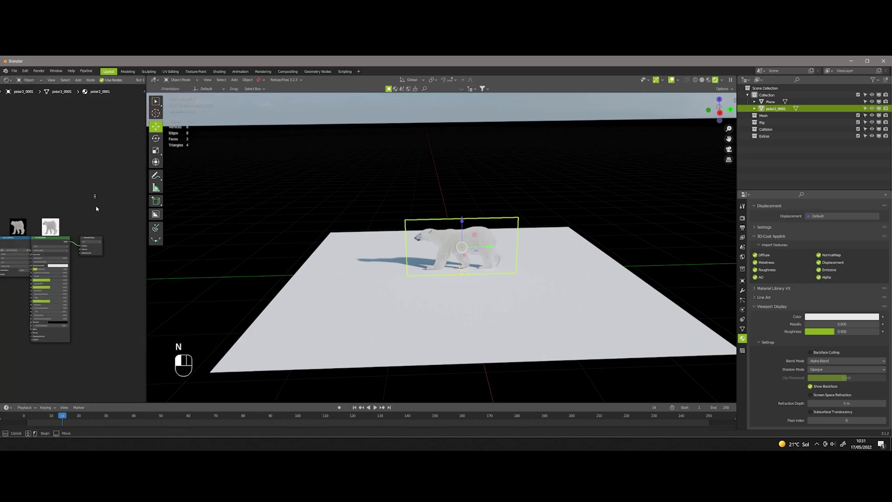
Step: Move the shader and output nodes clear of the bear's image texture node and set its source to Image Sequence
{"action": "left_click_drag", "start_coordinate": [96, 209], "coordinate": [47, 260]}
{"action": "left_click_drag", "start_coordinate": [46, 242], "coordinate": [89, 237]}
{"action": "left_click", "coordinate": [16, 266]}
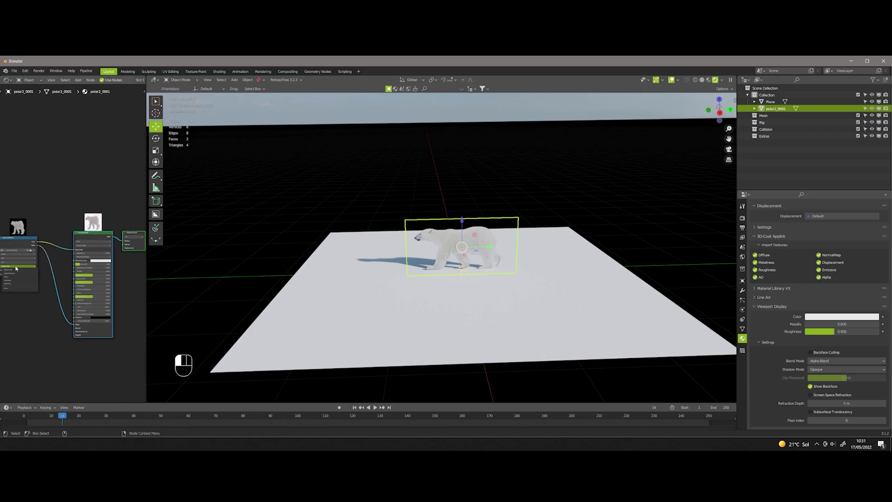
{"action": "left_click", "coordinate": [17, 274]}
{"action": "left_click", "coordinate": [17, 307]}
{"action": "left_click", "coordinate": [29, 274]}
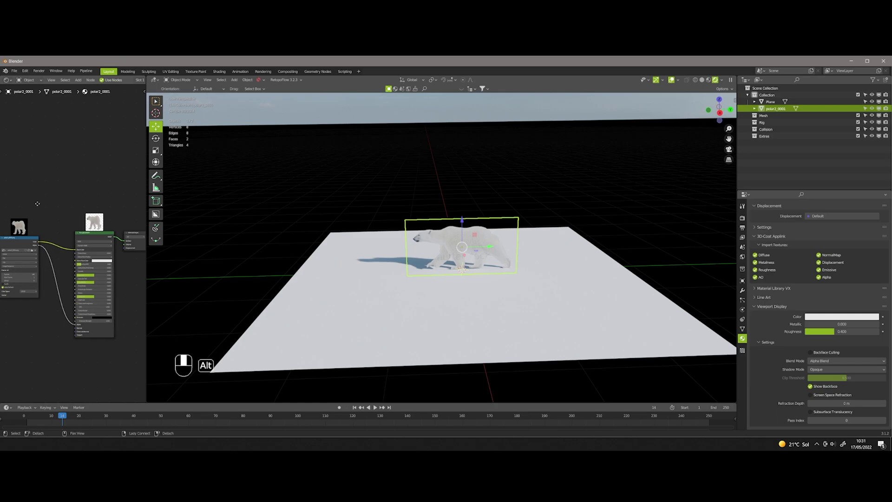
Step: Play back the bear image sequence and examine it on the snow plane from lower and closer angles
{"action": "scroll", "coordinate": [28, 277], "scroll_direction": "up", "scroll_amount": 3}
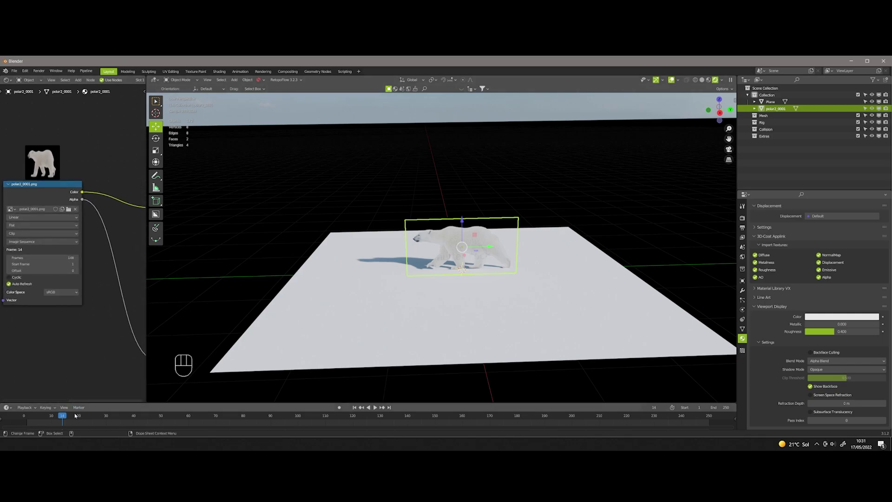
{"action": "left_click_drag", "start_coordinate": [62, 416], "coordinate": [125, 417]}
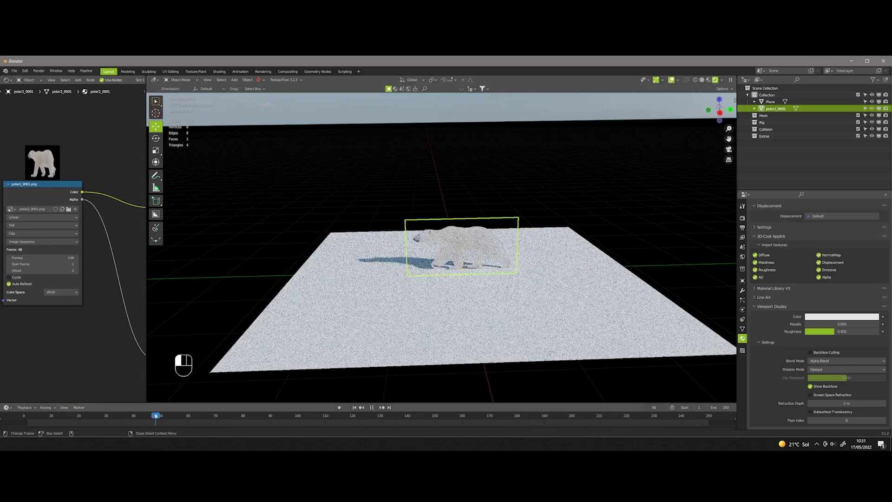
{"action": "key", "text": "space"}
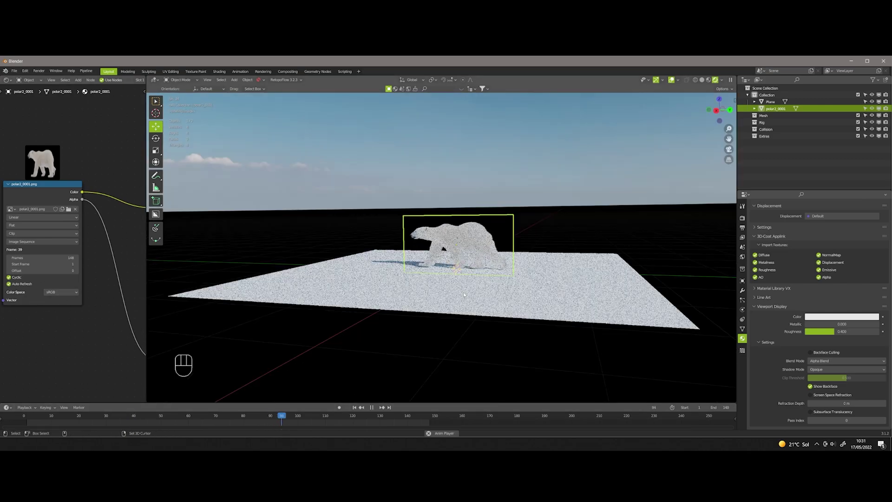
{"action": "left_click_drag", "start_coordinate": [528, 232], "coordinate": [508, 244], "text": "alt"}
{"action": "scroll", "coordinate": [508, 244], "scroll_direction": "up", "scroll_amount": 2}
{"action": "left_click_drag", "start_coordinate": [562, 266], "coordinate": [555, 228], "text": "alt"}
{"action": "left_click", "coordinate": [570, 222]}
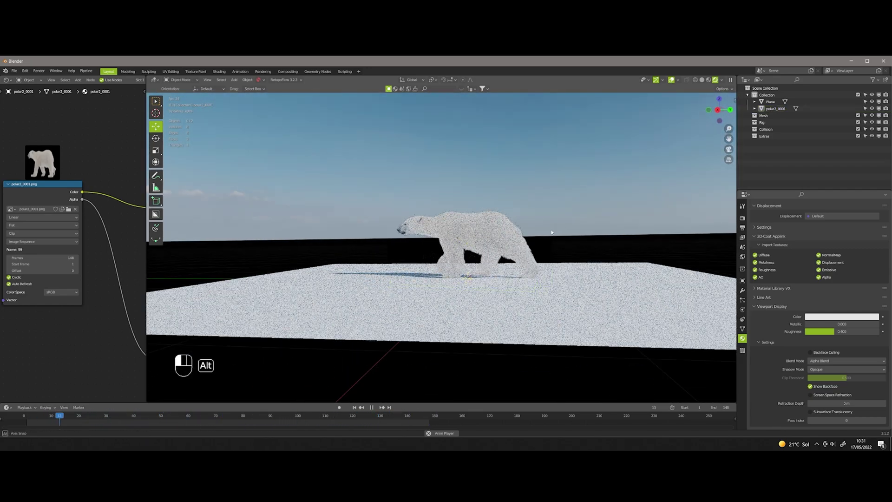
{"action": "middle_click_drag", "start_coordinate": [554, 225], "coordinate": [552, 235], "text": "alt"}
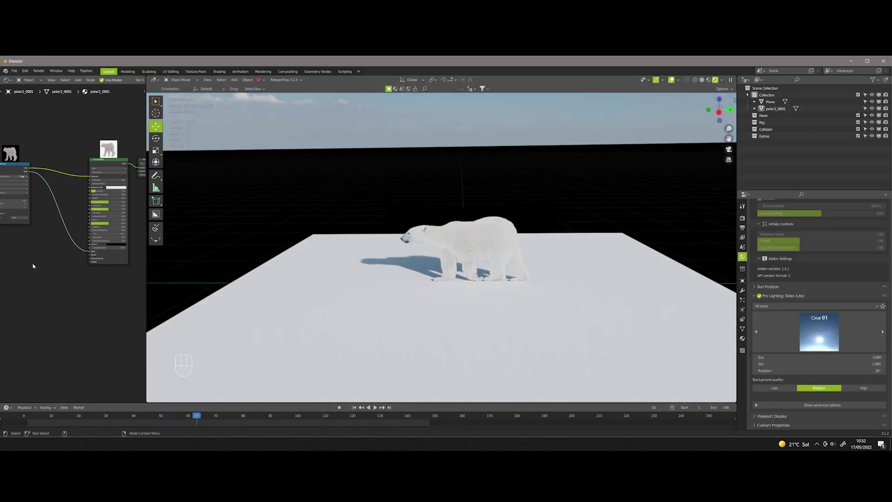
Step: Add a Bump node to the bear material, fed by the image texture into its height and linked to the shader's normal
{"action": "key", "text": "shift+a"}
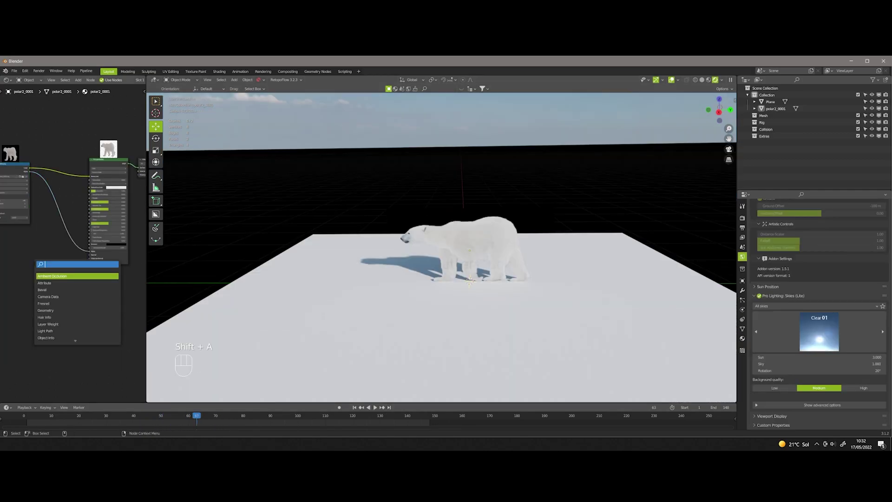
{"action": "type", "text": "bum"}
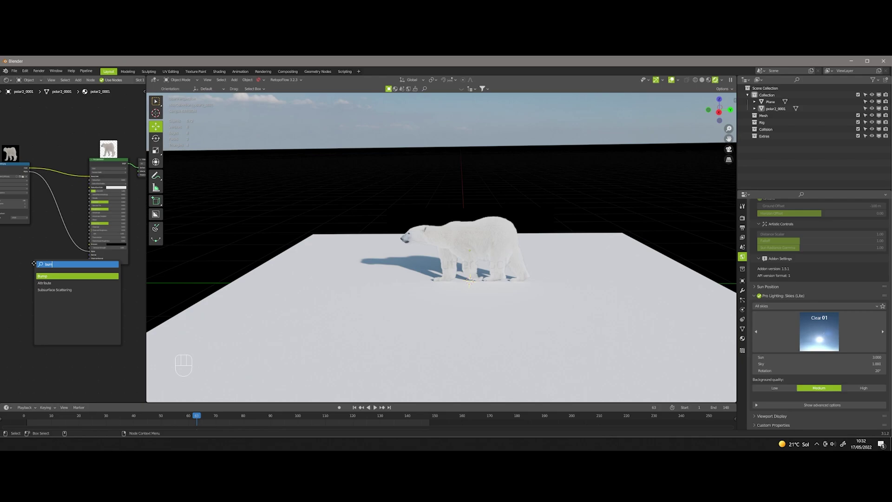
{"action": "key", "text": "Return"}
{"action": "left_click", "coordinate": [41, 261]}
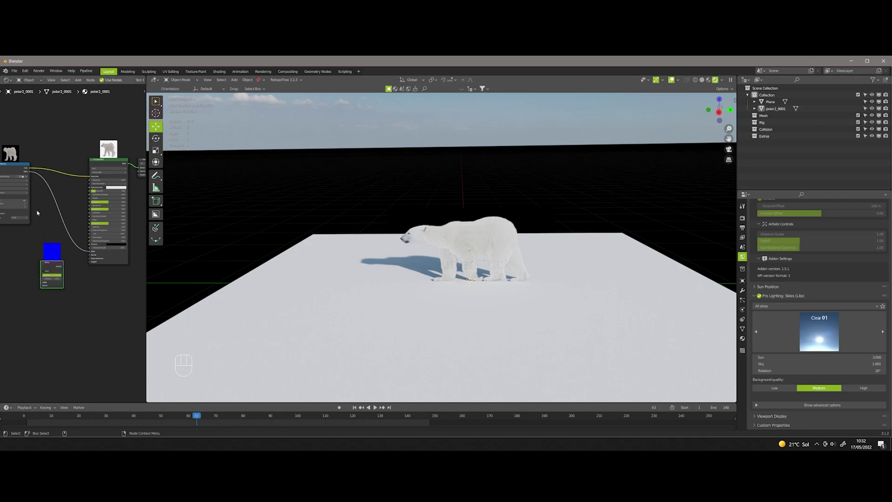
{"action": "left_click_drag", "start_coordinate": [31, 169], "coordinate": [39, 272]}
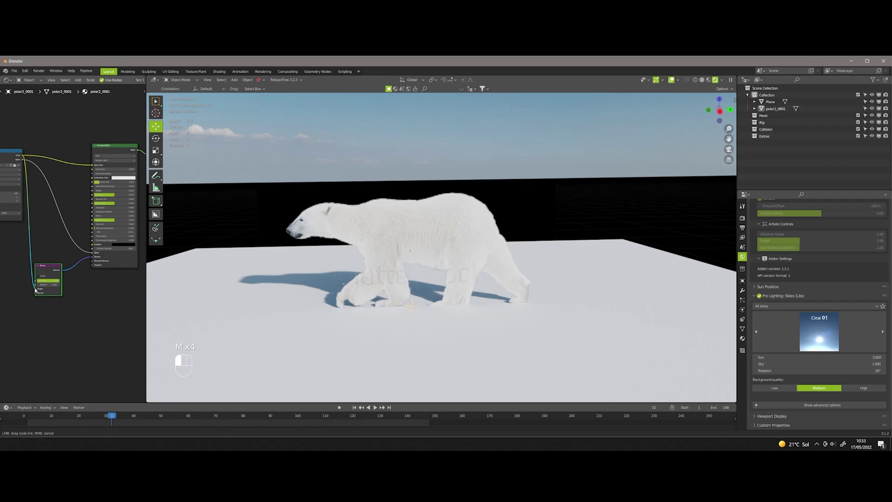
{"action": "left_click_drag", "start_coordinate": [36, 290], "coordinate": [36, 290]}
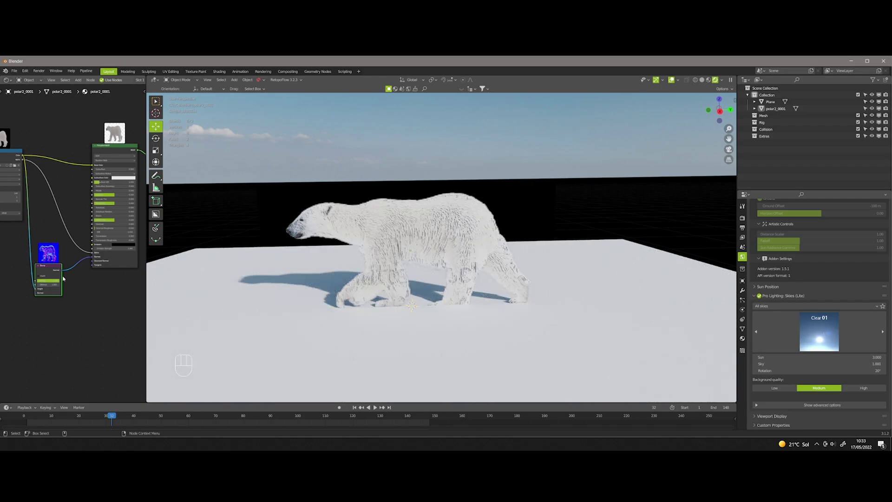
Step: Reduce the Bump node's strength and play the animation to check the fur relief
{"action": "left_click_drag", "start_coordinate": [58, 283], "coordinate": [37, 280]}
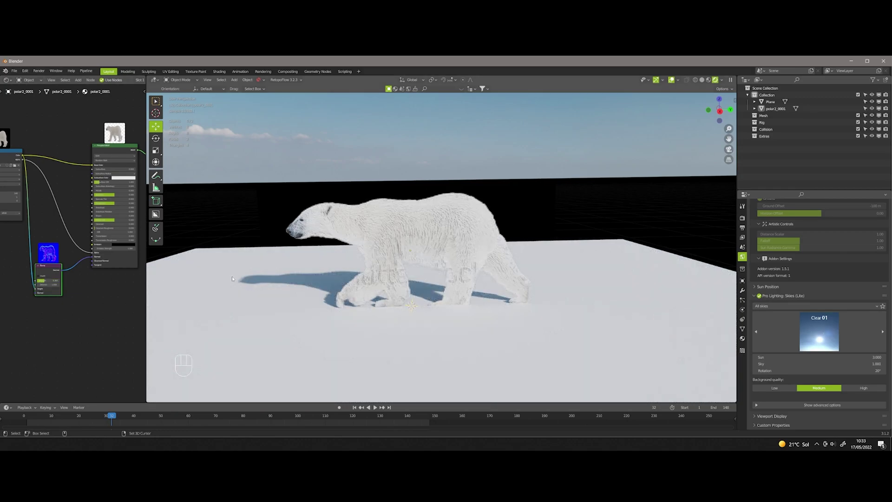
{"action": "left_click_drag", "start_coordinate": [82, 418], "coordinate": [109, 418]}
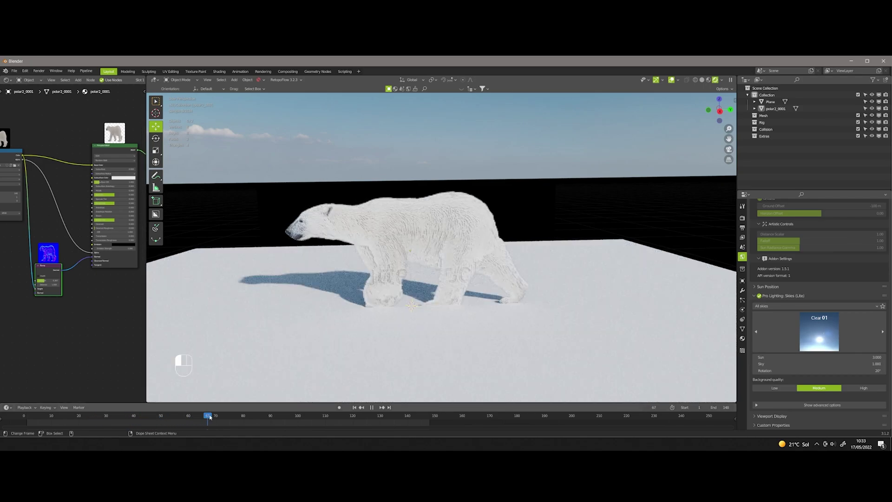
{"action": "key", "text": "space"}
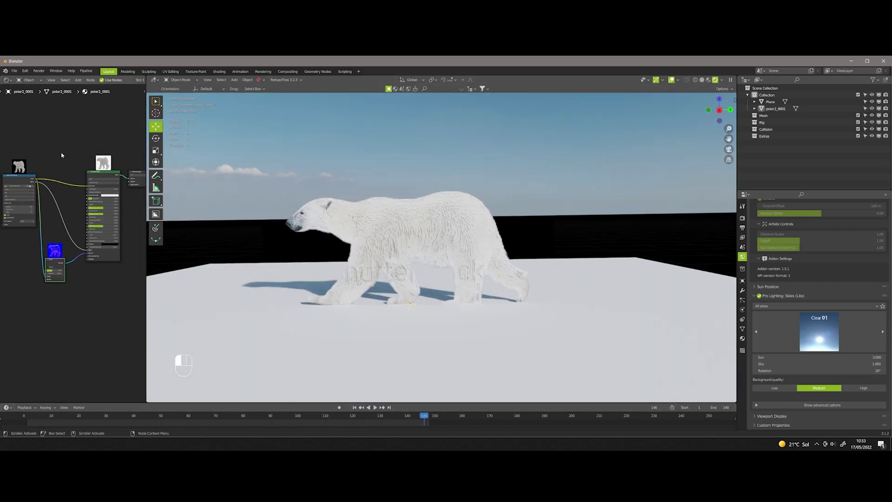
Step: Insert a Hue/Saturation node between the bear's image texture and the shader's base color
{"action": "key", "text": "shift+a"}
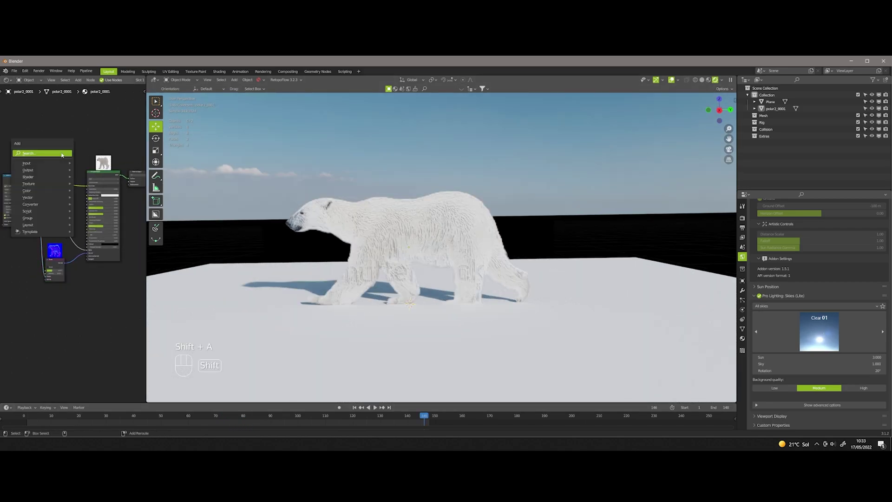
{"action": "type", "text": "hue"}
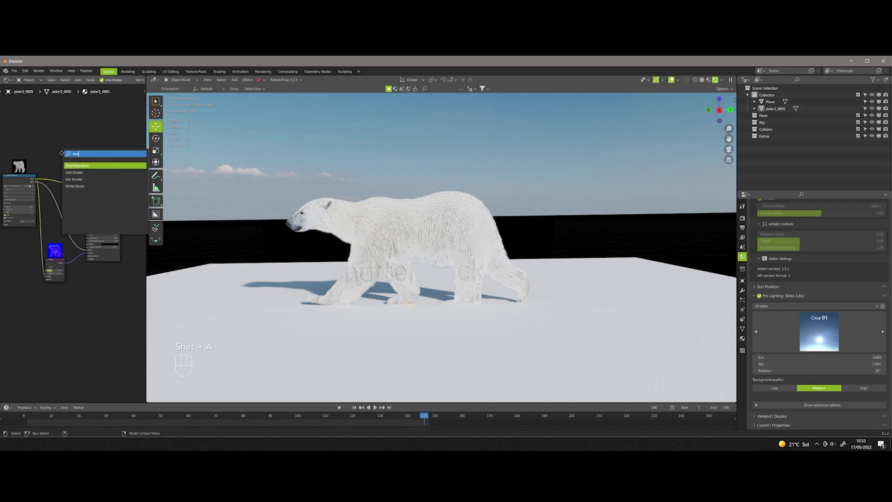
{"action": "key", "text": "Return"}
{"action": "left_click", "coordinate": [58, 173]}
Step: Lower the Value of the Hue/Saturation node to darken the bear slightly
{"action": "scroll", "coordinate": [61, 174], "scroll_direction": "up", "scroll_amount": 3}
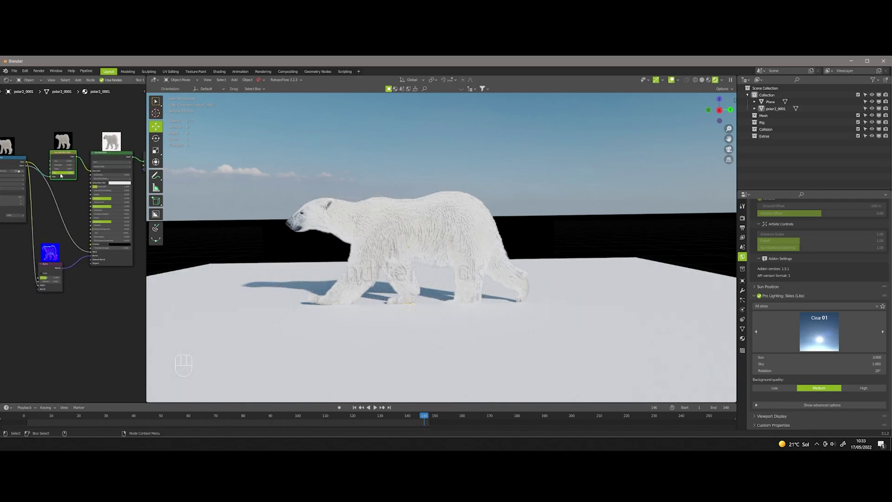
{"action": "scroll", "coordinate": [67, 167], "scroll_direction": "up", "scroll_amount": 1}
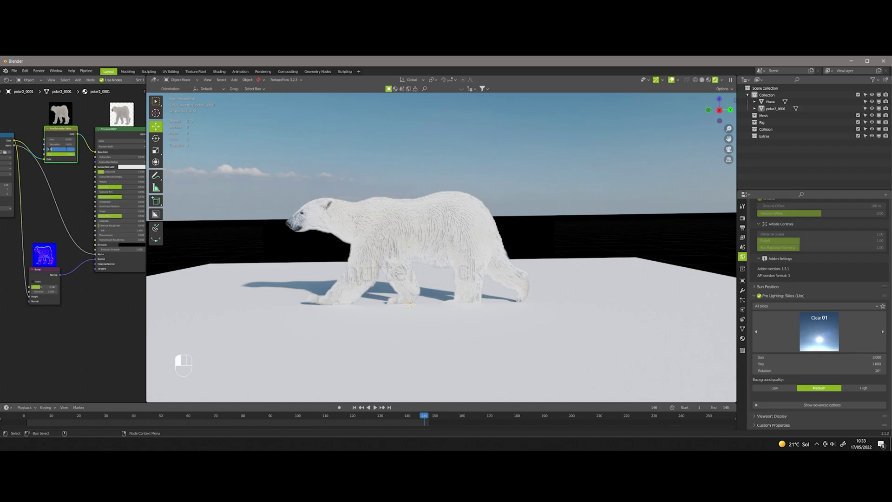
{"action": "left_click_drag", "start_coordinate": [61, 150], "coordinate": [68, 148]}
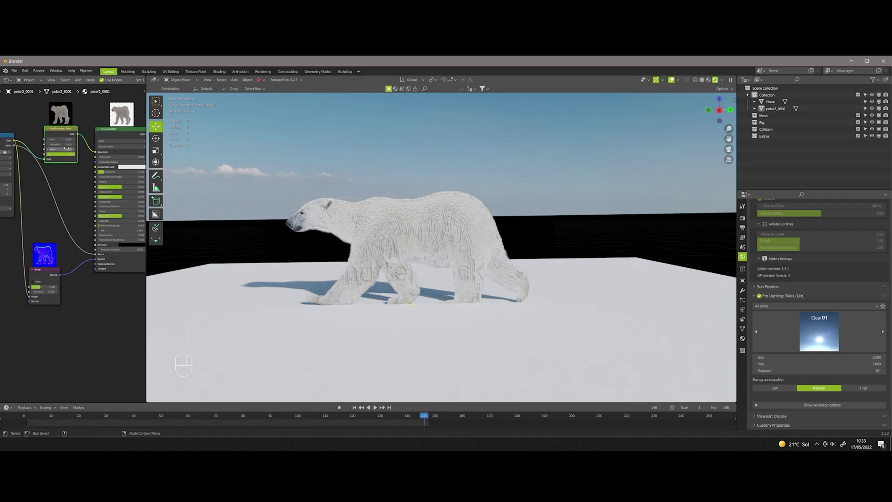
{"action": "scroll", "coordinate": [358, 174], "scroll_direction": "down", "scroll_amount": 1}
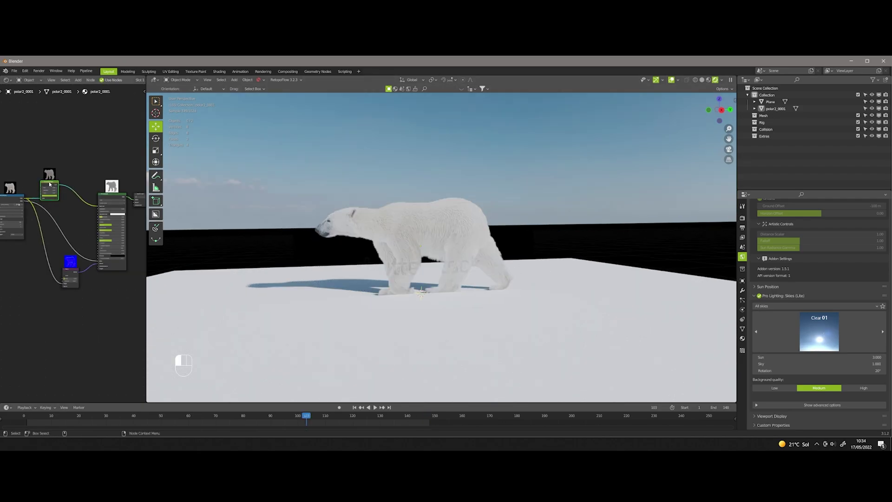
Step: Insert a ColorRamp node before the shader's base color and feed a Bump node's normal output into its factor
{"action": "key", "text": "shift+a"}
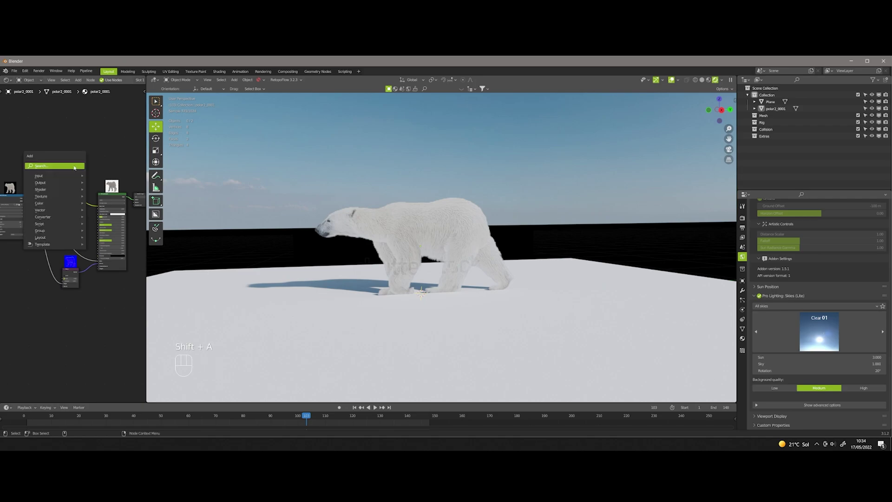
{"action": "left_click", "coordinate": [75, 167]}
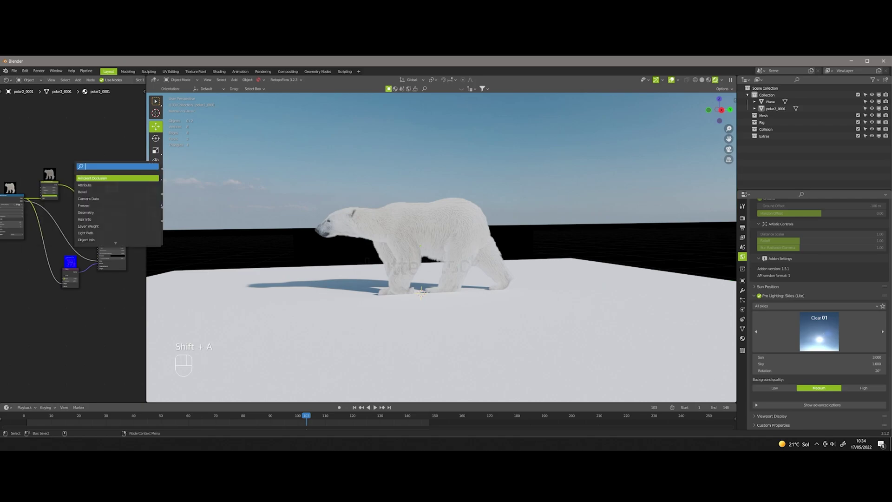
{"action": "type", "text": "ramp"}
{"action": "key", "text": "Return"}
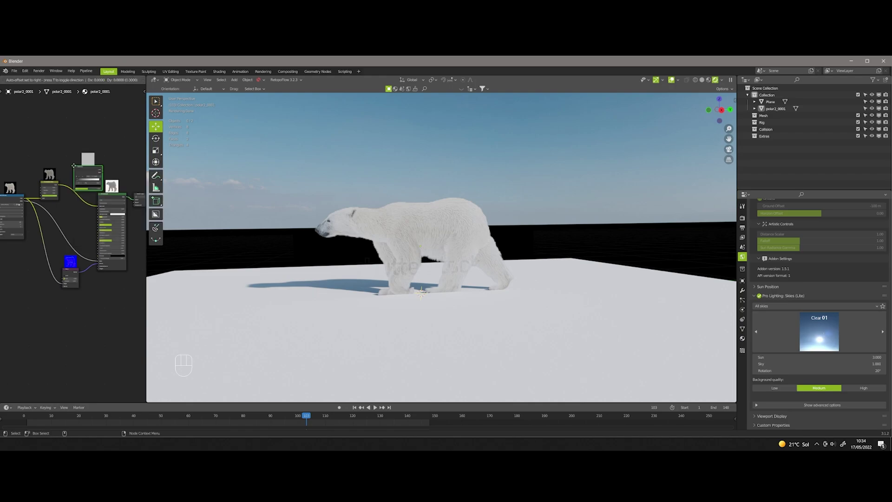
{"action": "left_click", "coordinate": [68, 177]}
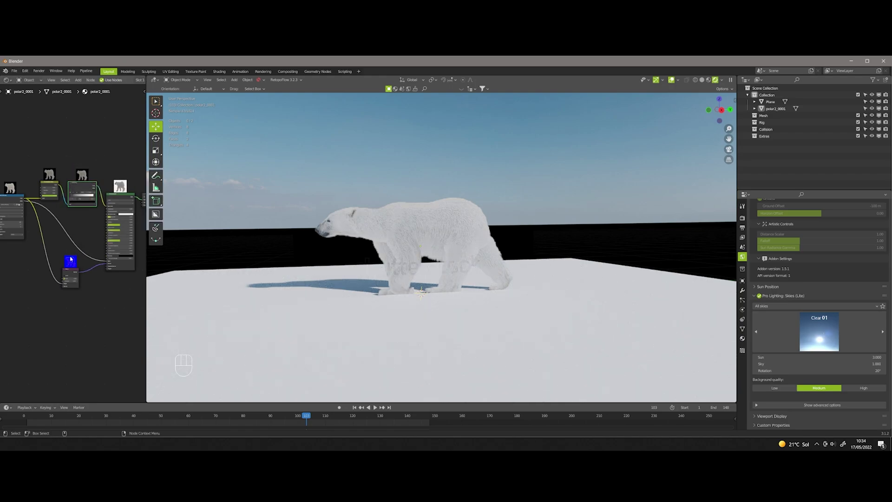
{"action": "scroll", "coordinate": [70, 251], "scroll_direction": "up", "scroll_amount": 2}
{"action": "left_click_drag", "start_coordinate": [61, 241], "coordinate": [76, 196]}
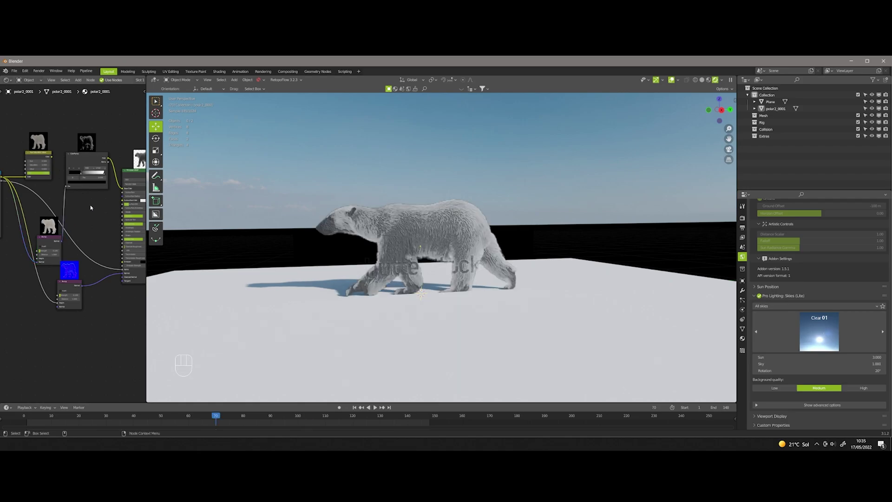
Step: Insert a Mix node between the ColorRamp and the shader's base color, and link the Hue/Saturation color into it
{"action": "key", "text": "shift+a"}
{"action": "left_click", "coordinate": [90, 207]}
{"action": "left_click", "coordinate": [101, 231]}
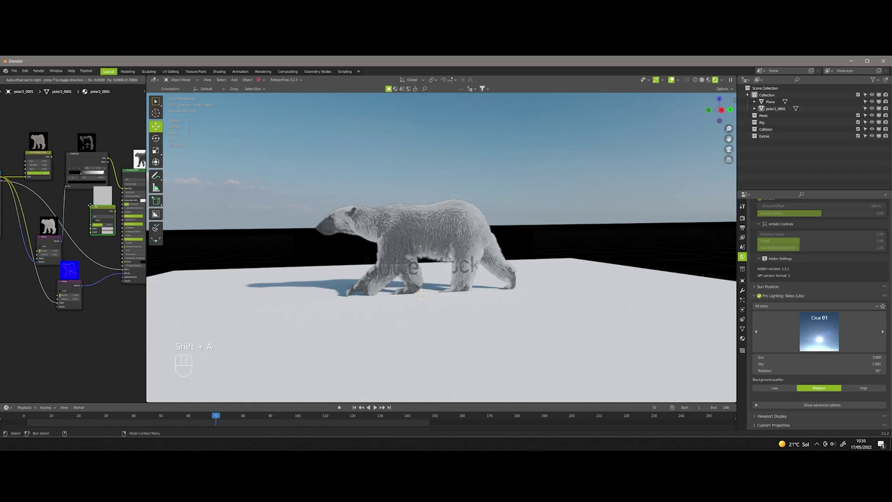
{"action": "left_click", "coordinate": [90, 228]}
{"action": "left_click_drag", "start_coordinate": [51, 156], "coordinate": [103, 202]}
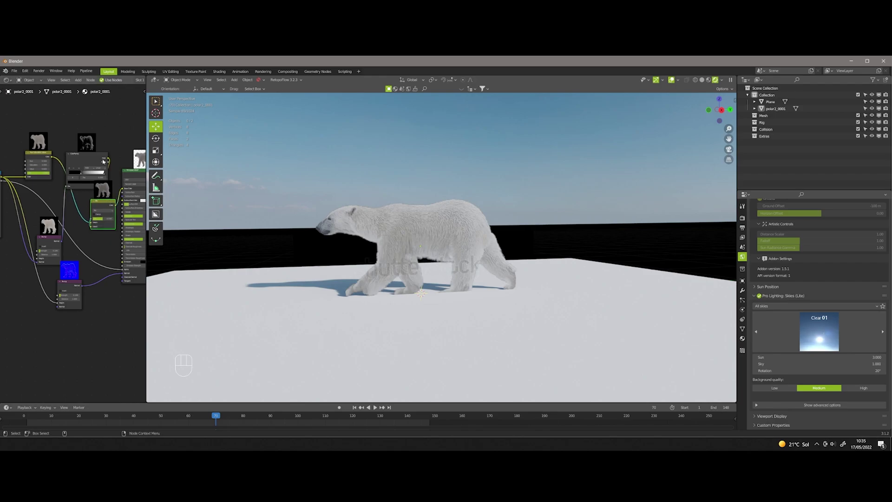
Step: Reposition the ColorRamp node ahead of the mix node and shift its color stop to tune the bear's shading
{"action": "left_click_drag", "start_coordinate": [86, 155], "coordinate": [7, 244]}
{"action": "left_click_drag", "start_coordinate": [85, 235], "coordinate": [43, 217]}
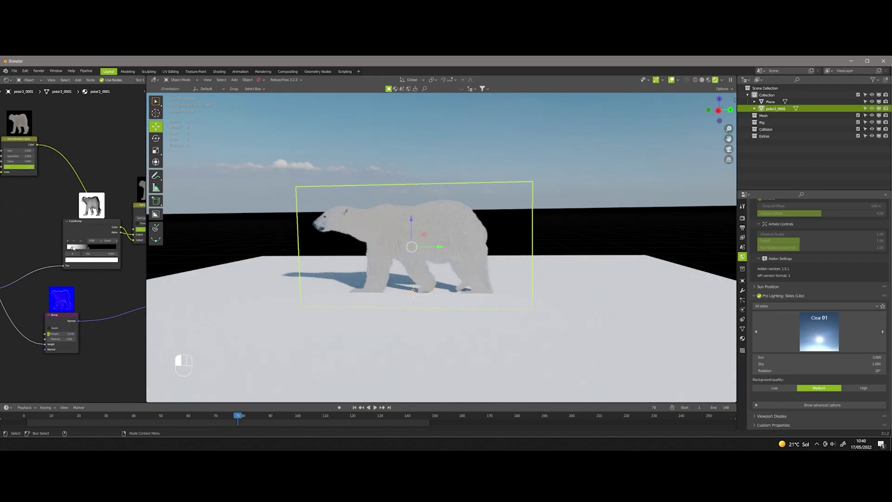
{"action": "left_click_drag", "start_coordinate": [71, 248], "coordinate": [77, 247]}
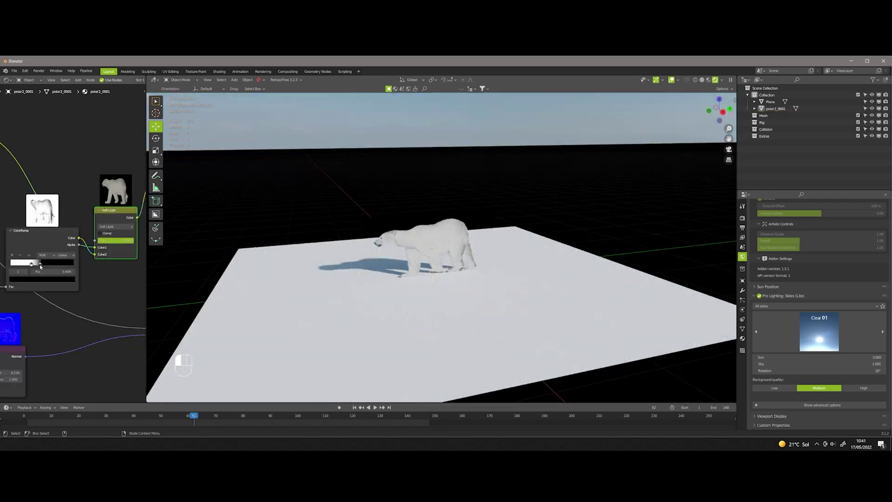
Step: Play the animation while viewing the bear from several angles to check the adjusted shading
{"action": "left_click_drag", "start_coordinate": [312, 251], "coordinate": [373, 201], "text": "alt"}
{"action": "key", "text": "space"}
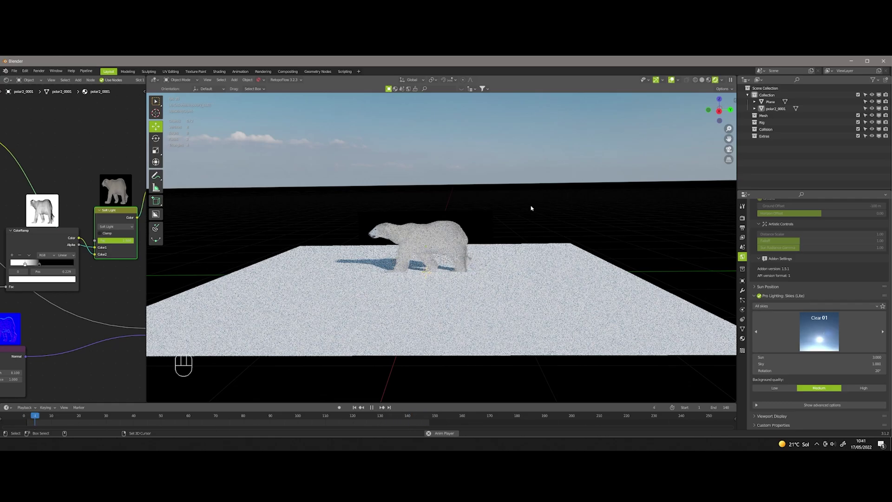
{"action": "left_click_drag", "start_coordinate": [532, 208], "coordinate": [506, 204], "text": "alt"}
{"action": "key", "text": "space"}
{"action": "left_click_drag", "start_coordinate": [231, 235], "coordinate": [405, 197], "text": "alt"}
{"action": "key", "text": "space"}
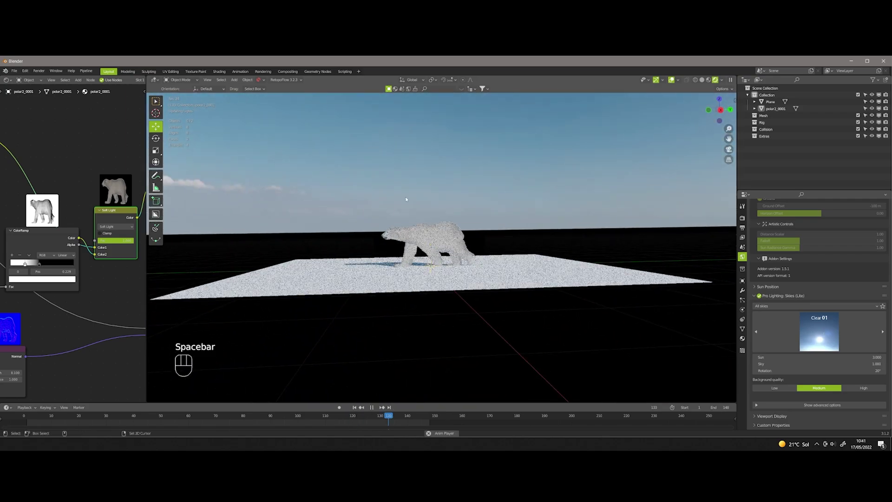